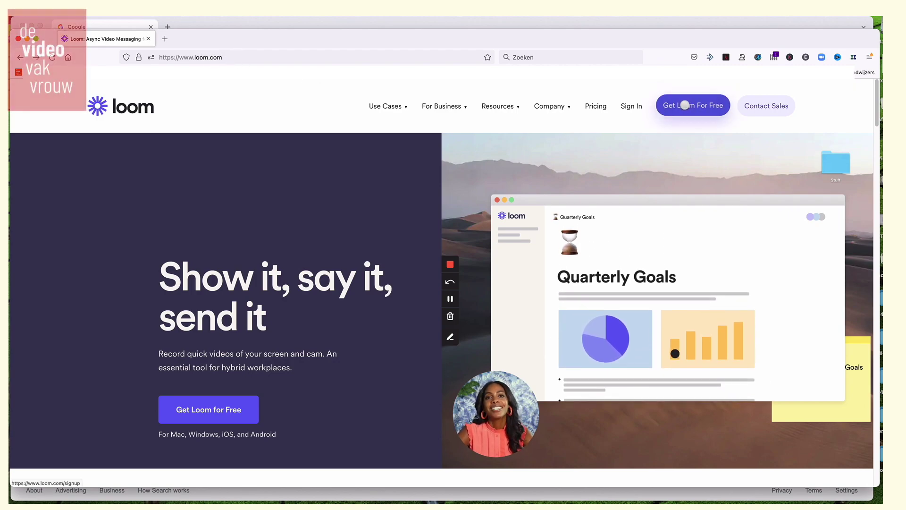
- Choose 'Get Loom for Free' on loom.com to reach the sign-up page
click(684, 105)
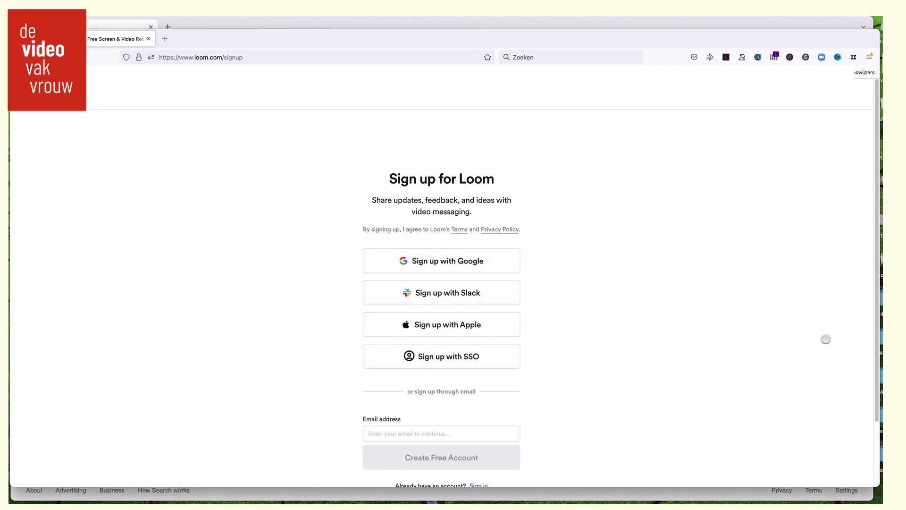
- Sign up for a free account with your email address, then submit your name and password
scroll(870, 401, down, 3)
click(410, 372)
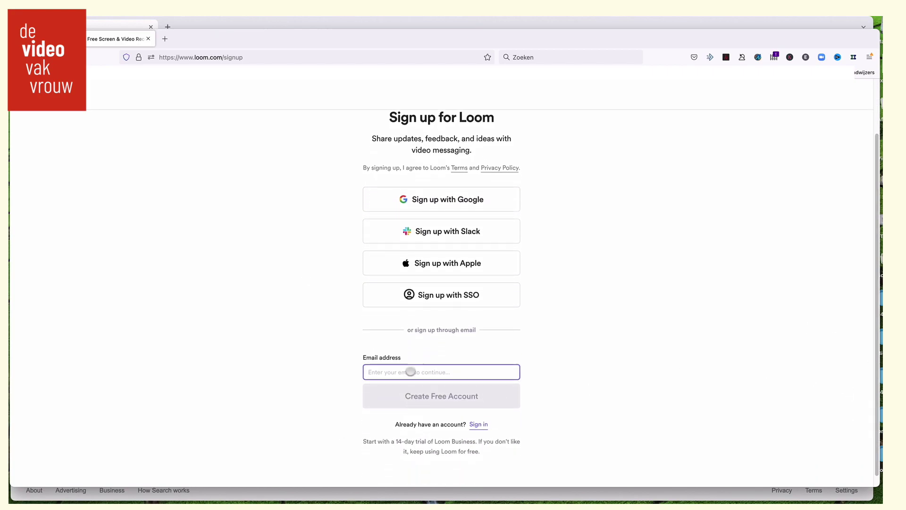
click(408, 372)
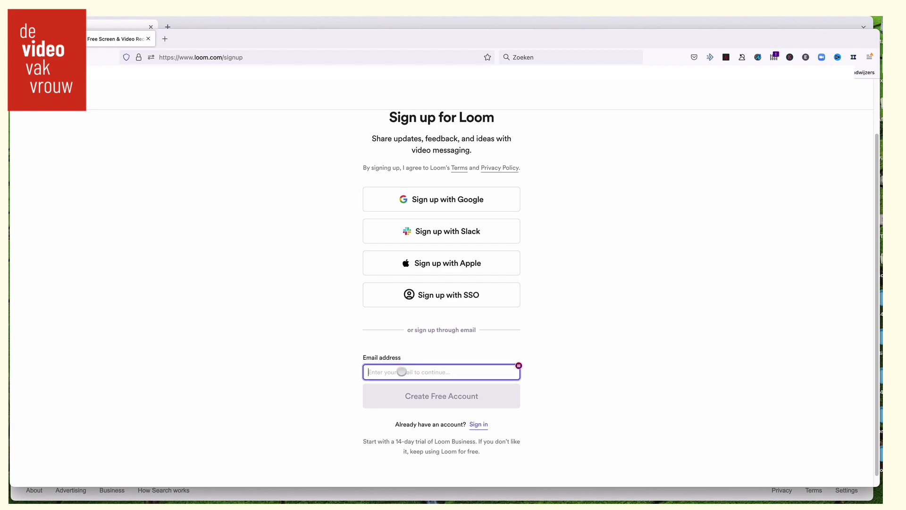
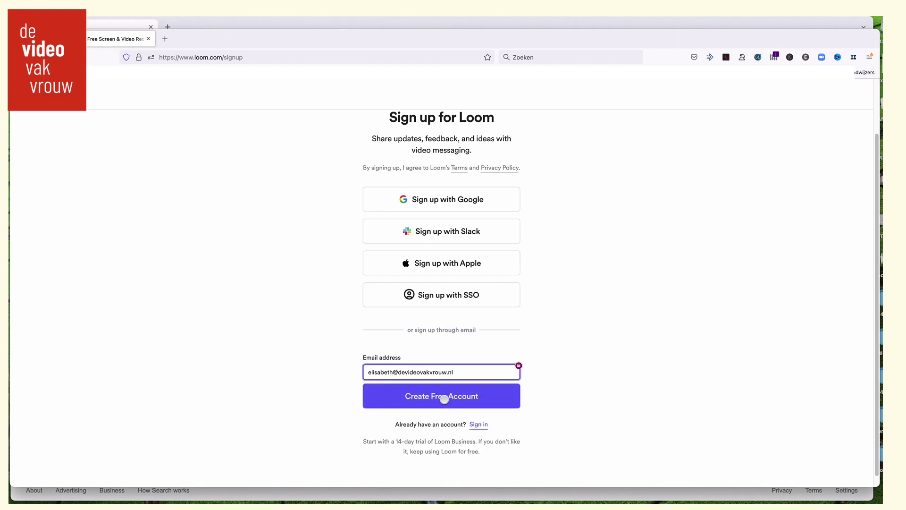
click(444, 398)
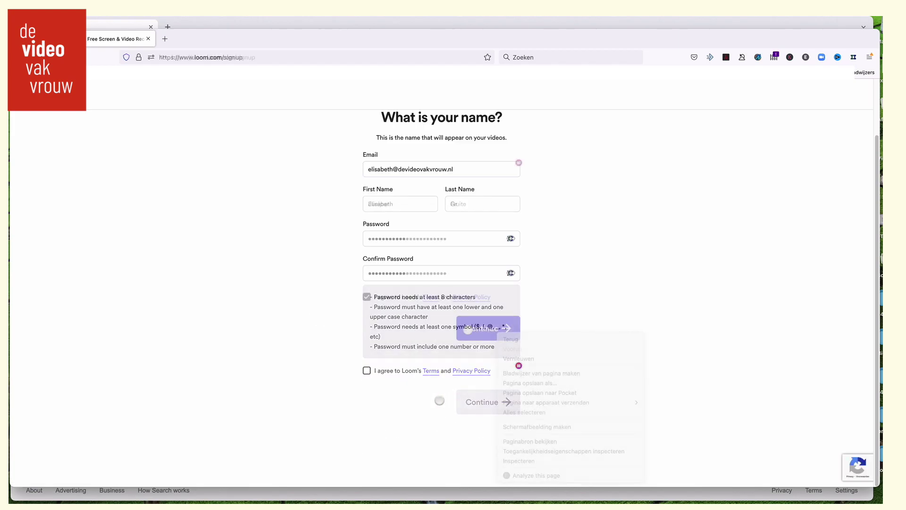
click(481, 329)
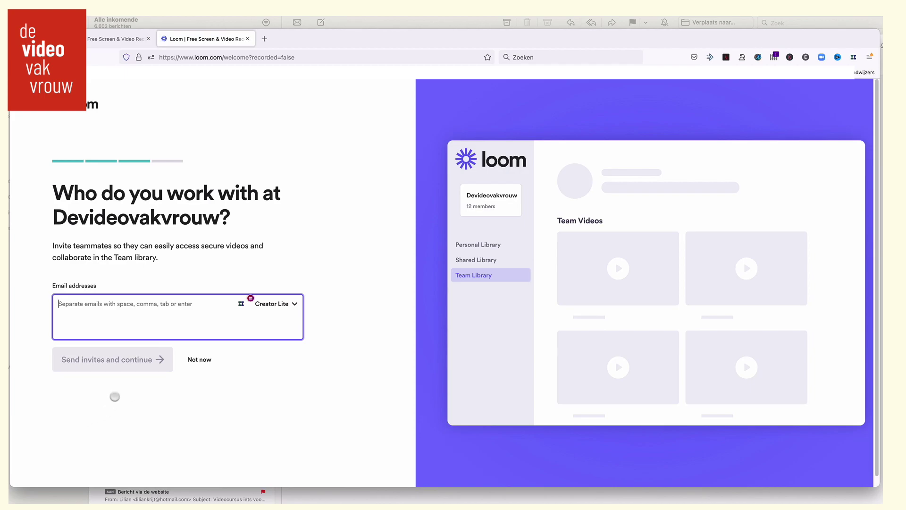
- Decline the teammate invitations with 'Not now' and continue to the workspace
click(199, 359)
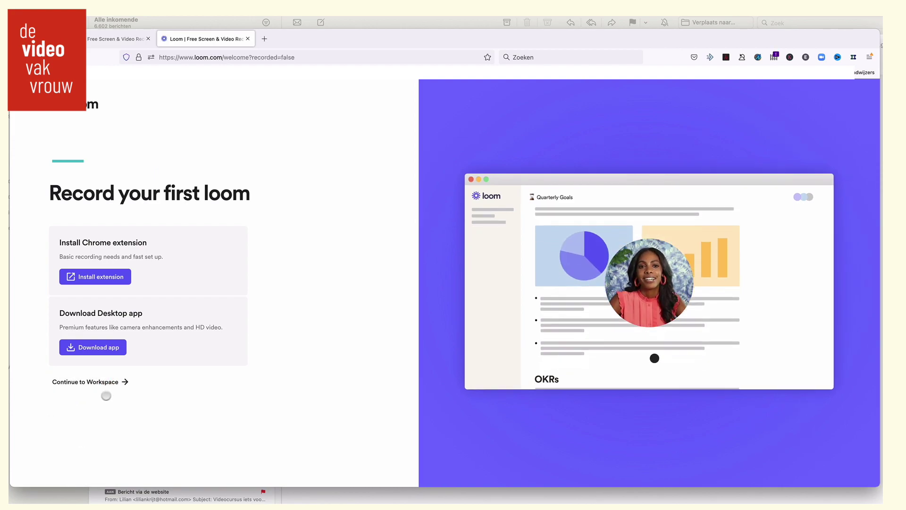
click(79, 380)
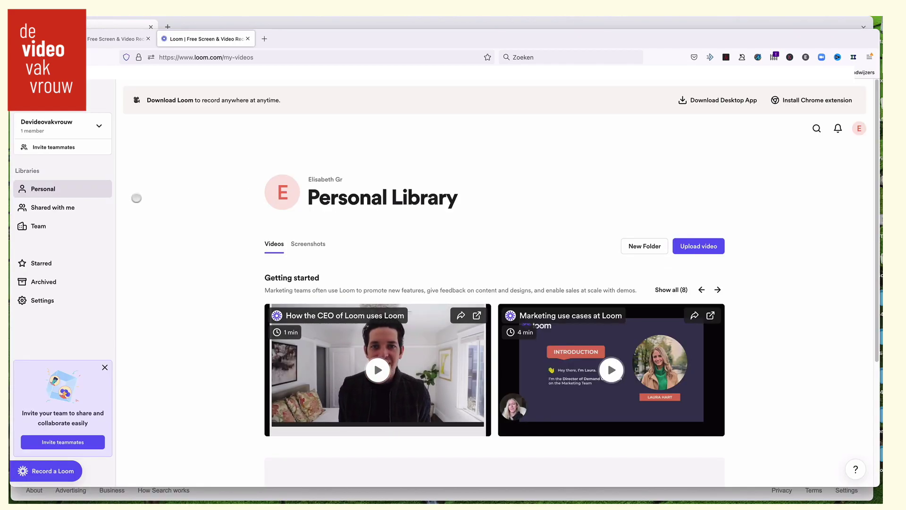
- Check the Personal Library shows 'No videos recorded yet', then start 'Record a Loom'
scroll(874, 236, down, 3)
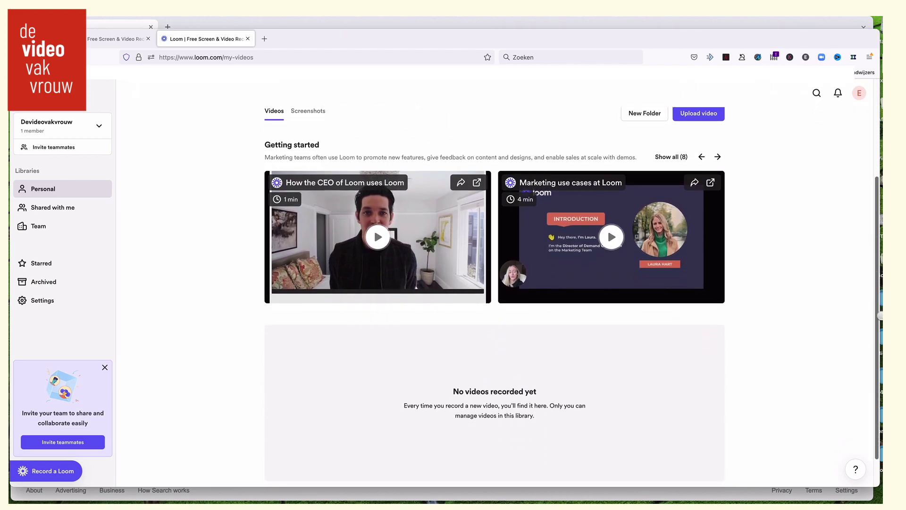
scroll(850, 363, up, 3)
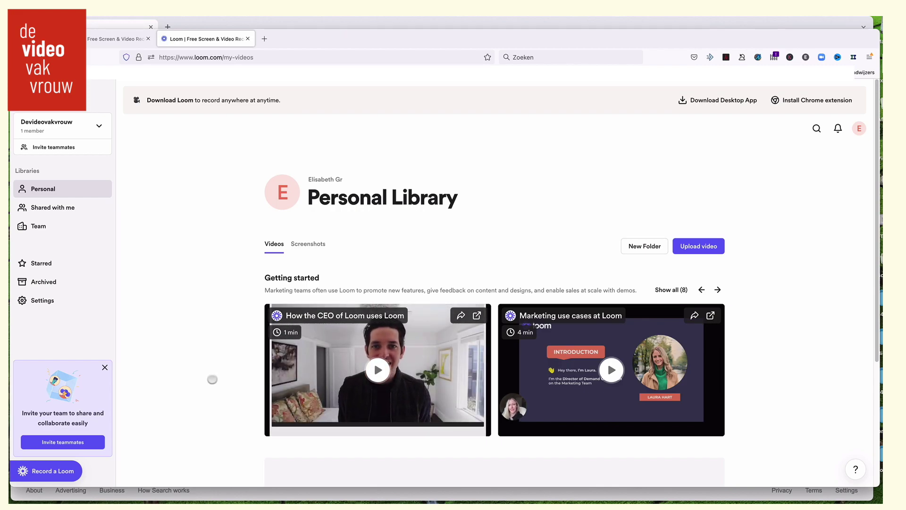
click(40, 469)
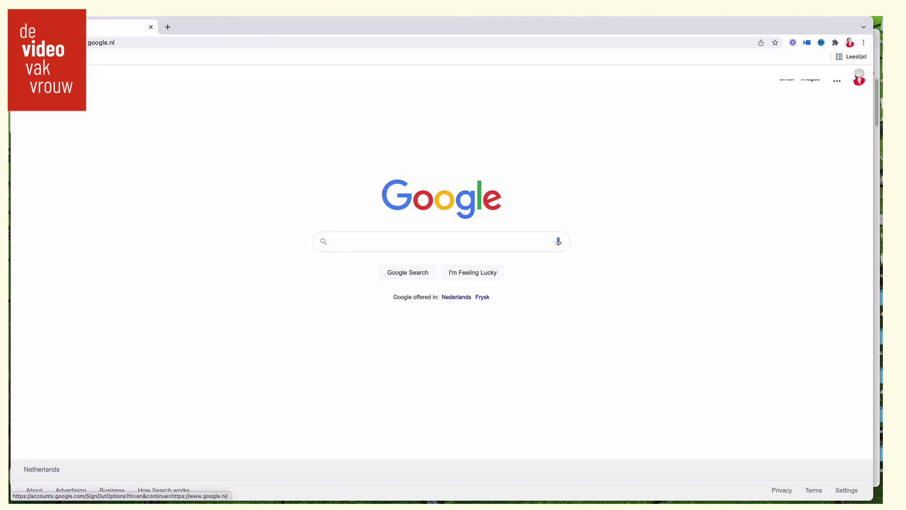
- Choose 'Sign in with Google' from the Loom Chrome extension's popup
click(792, 43)
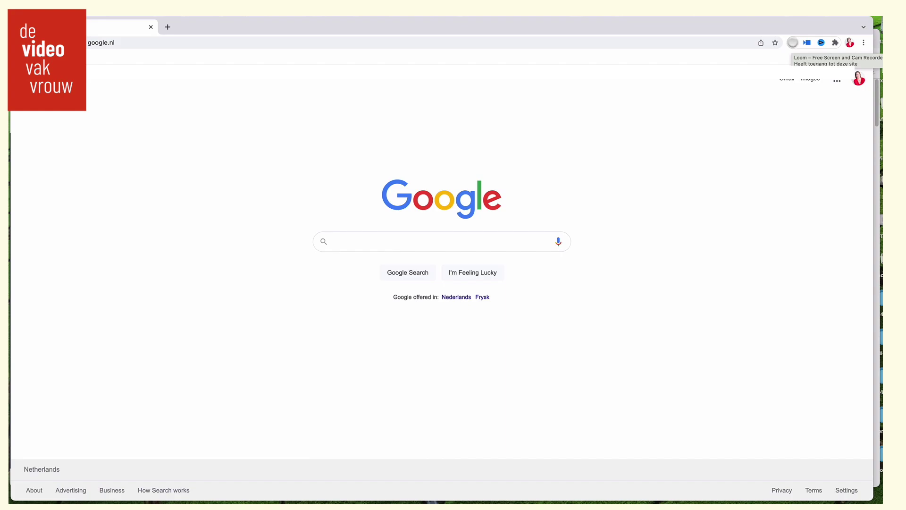
click(792, 42)
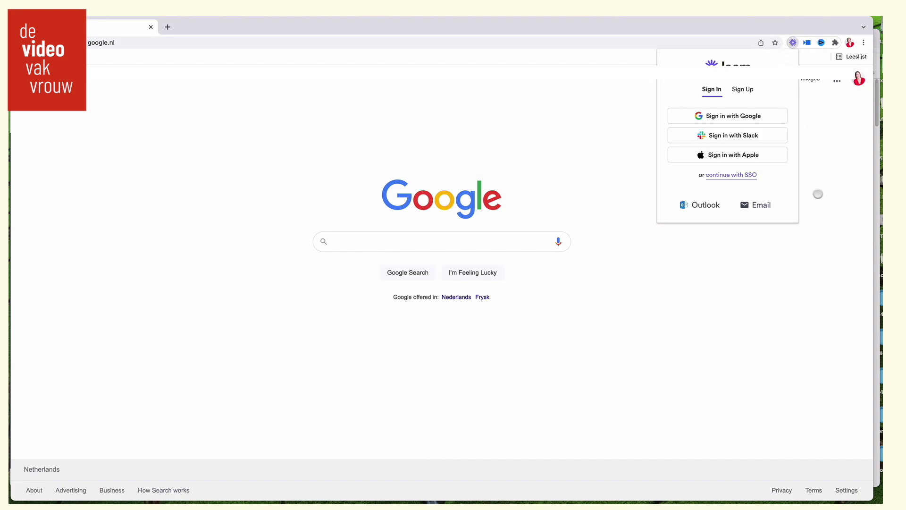
click(725, 118)
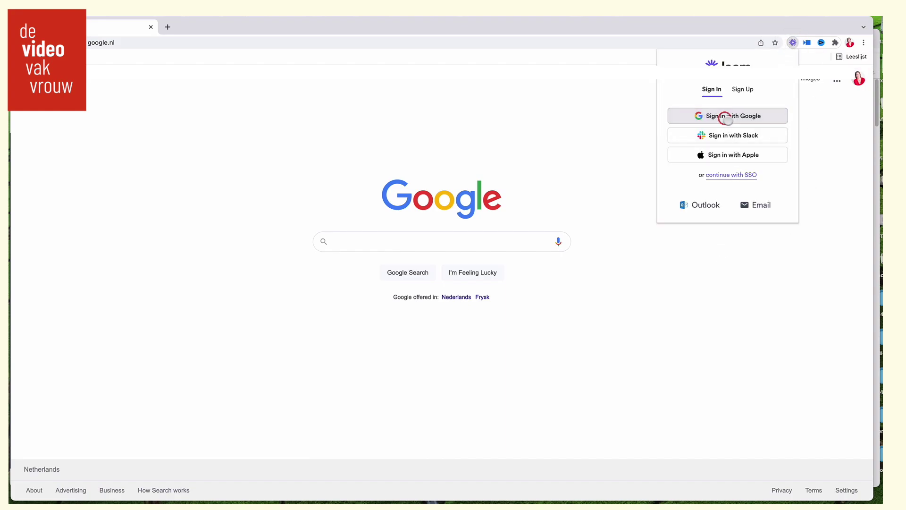
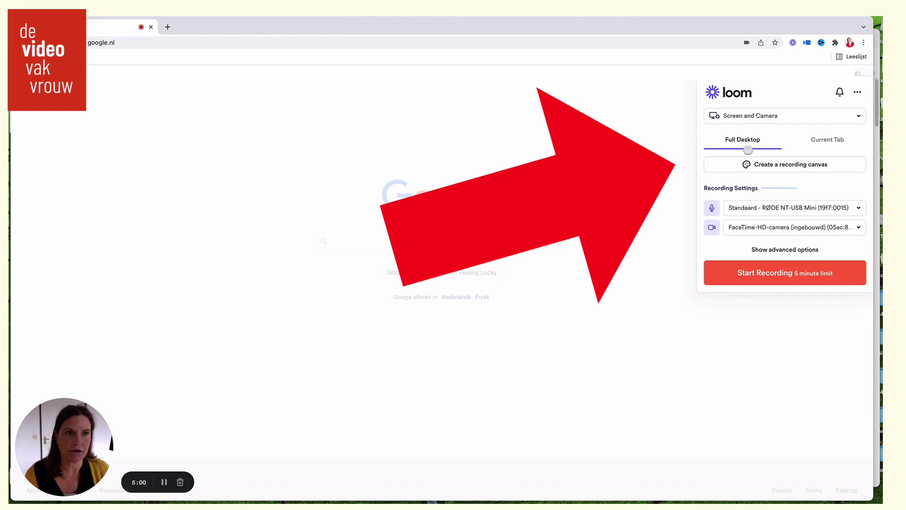
- Set Loom to capture the current tab, trying screen-only and camera-only before settling on screen and camera
click(823, 140)
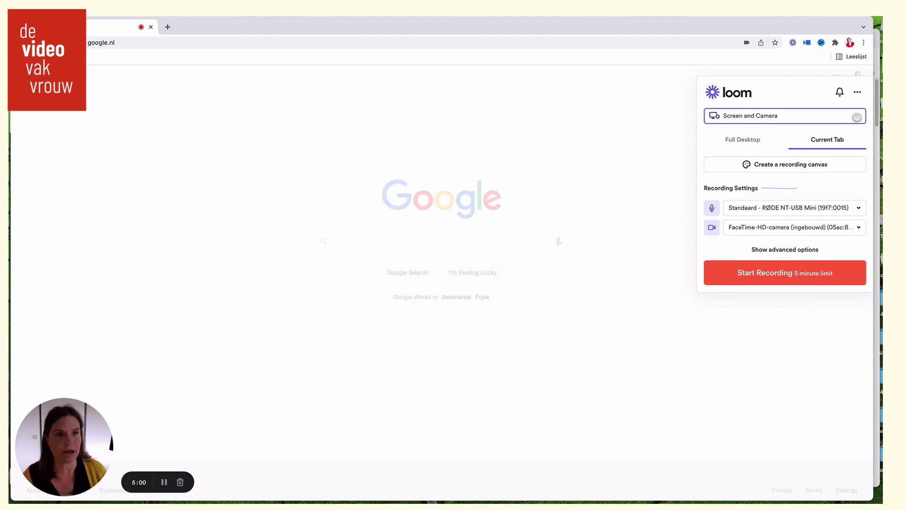
click(857, 116)
click(767, 158)
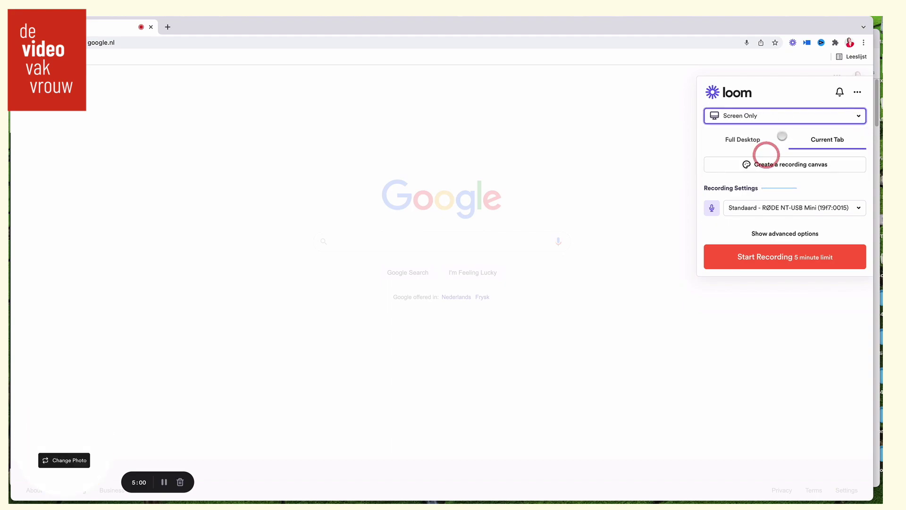
click(860, 115)
click(811, 170)
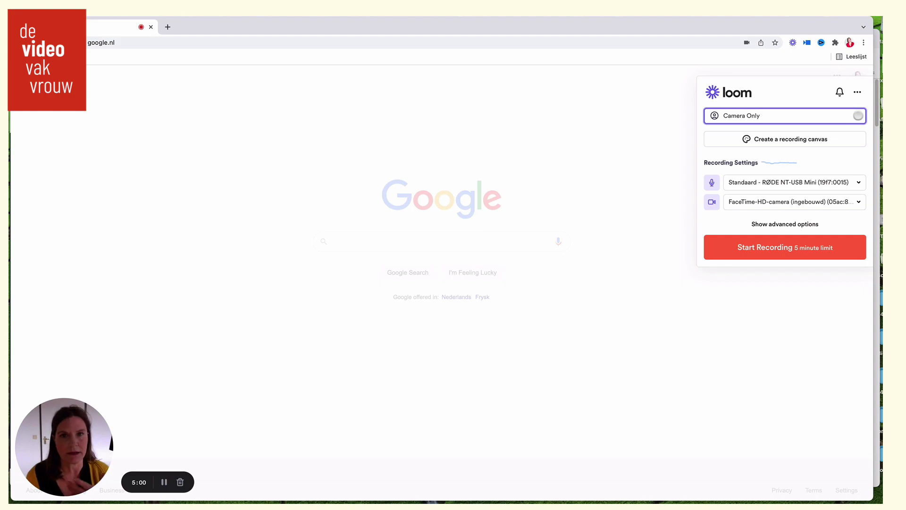
click(856, 116)
click(816, 134)
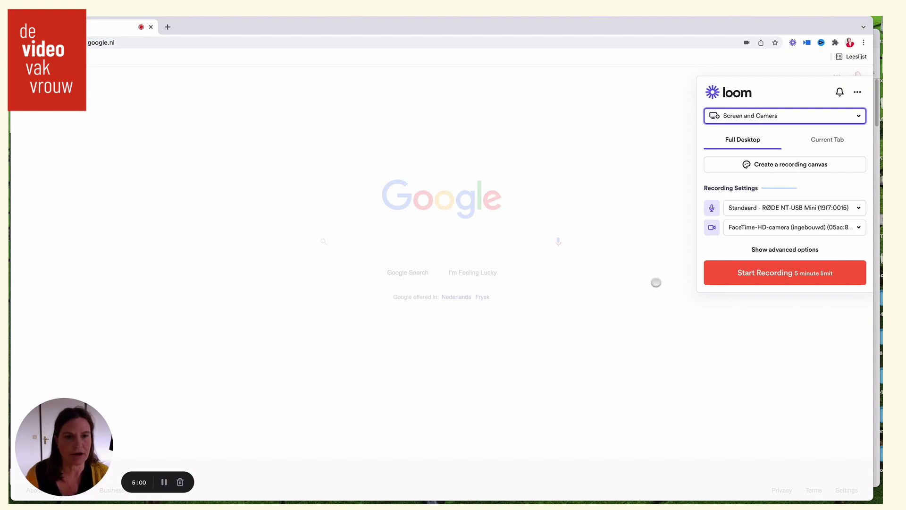
- Reveal the advanced recording options and open the Upgrade plans page
click(770, 379)
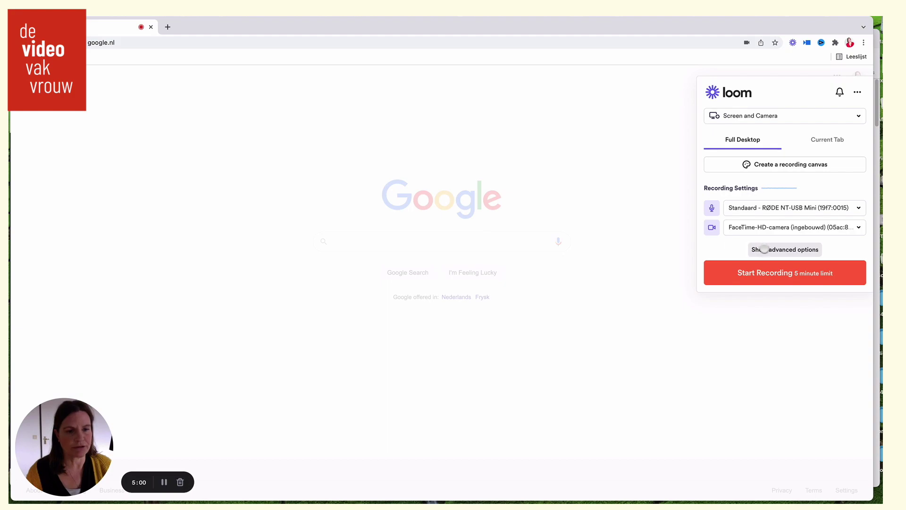
click(764, 249)
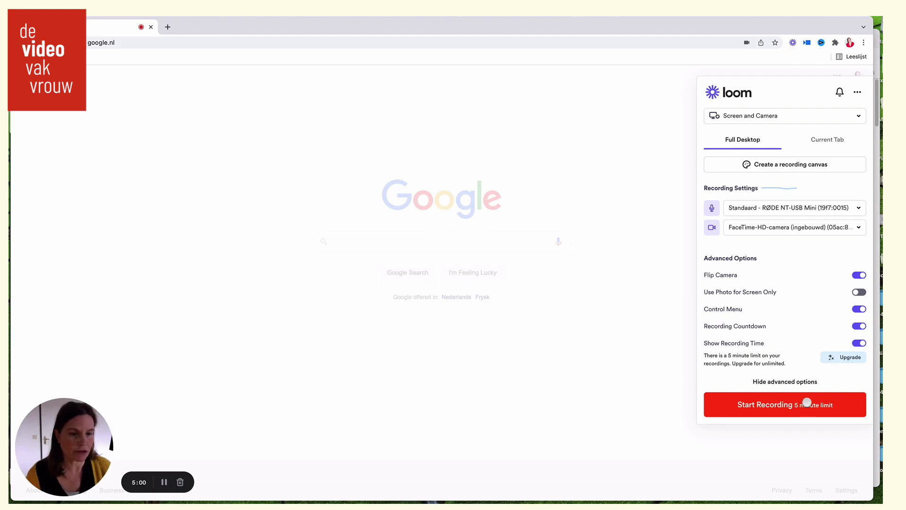
click(839, 357)
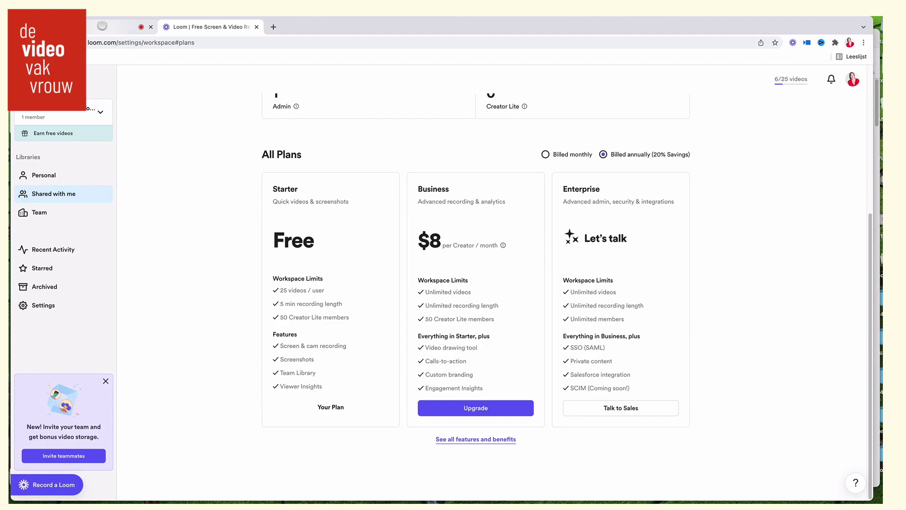
- Back on the google.nl tab, hide advanced options, choose Current Tab and start recording
click(103, 27)
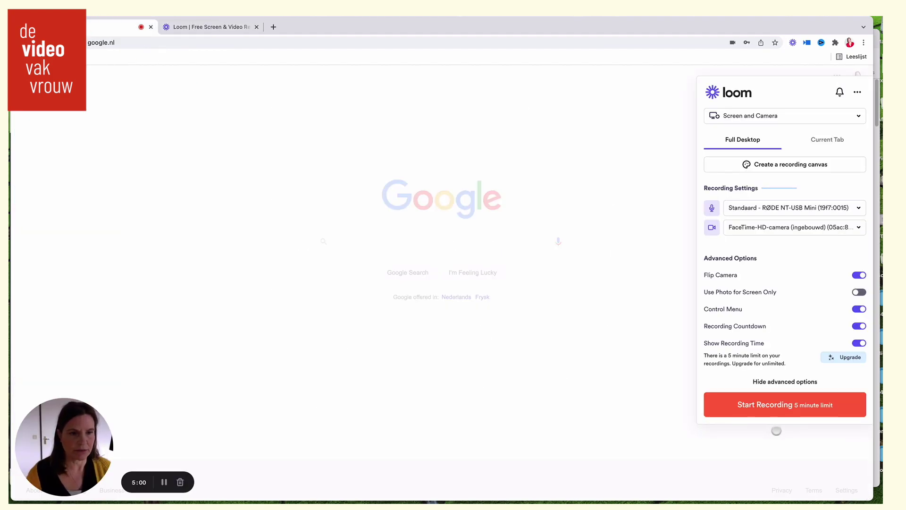
click(776, 382)
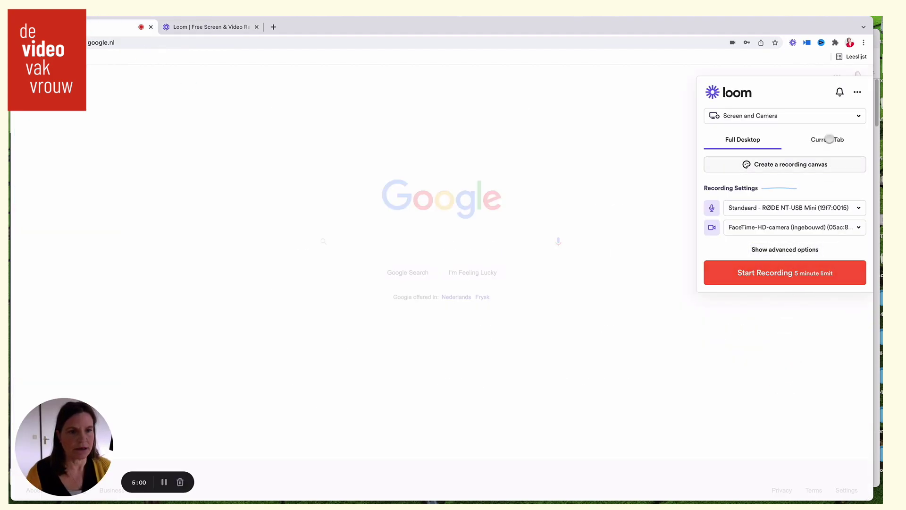
click(829, 139)
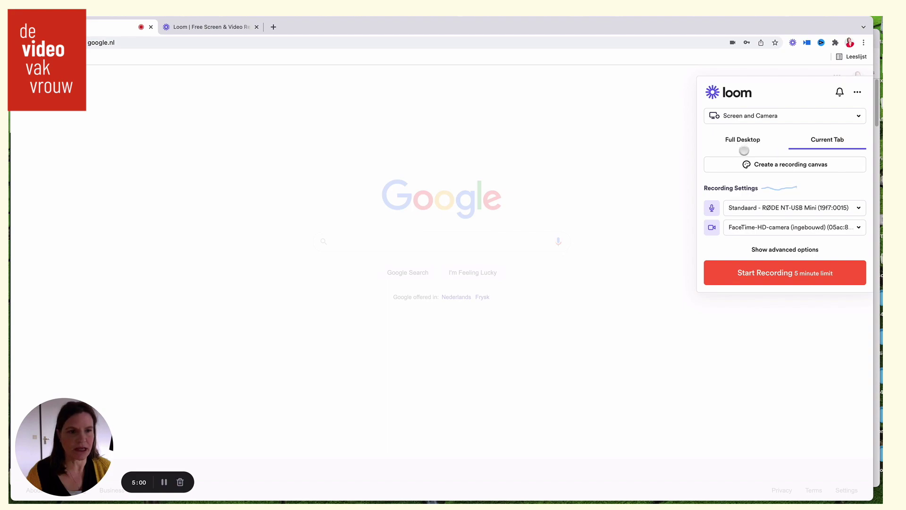
click(766, 273)
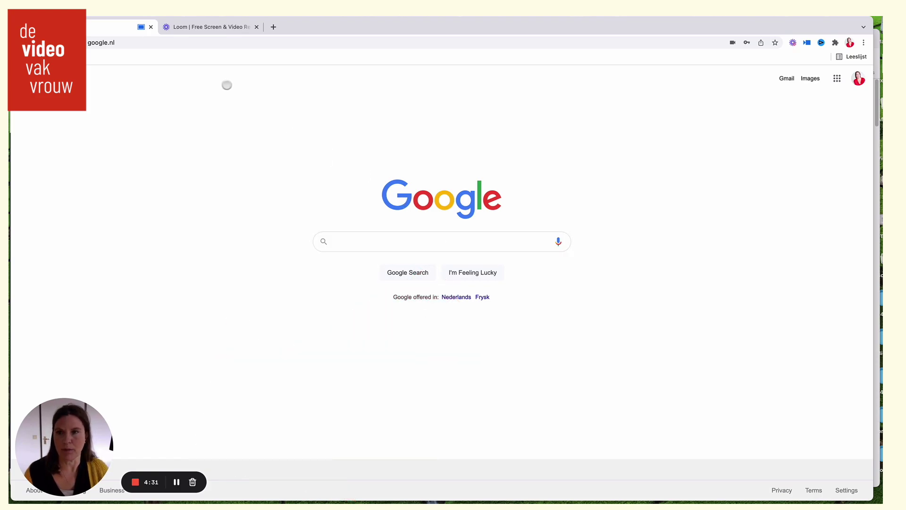
- Visit devideovakvrouw.nl and its YouTube channel, then stop the recording via the Loom extension
click(222, 41)
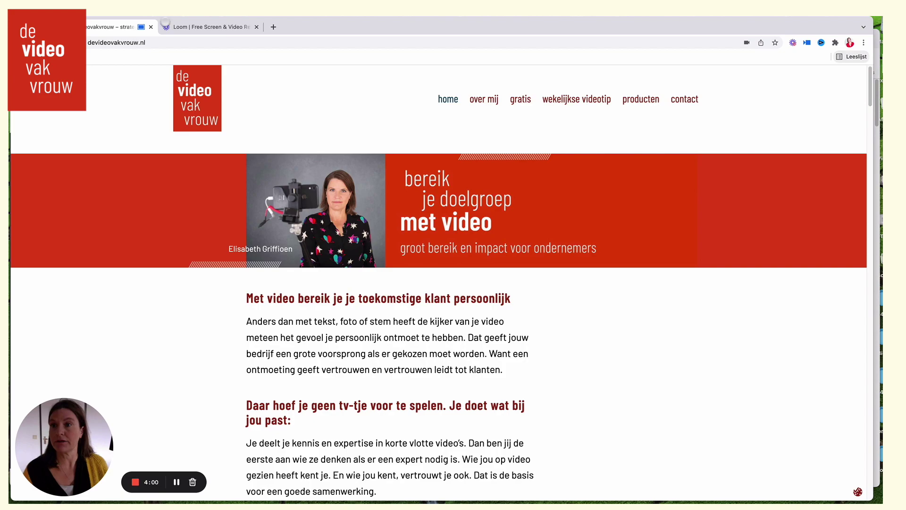
click(160, 43)
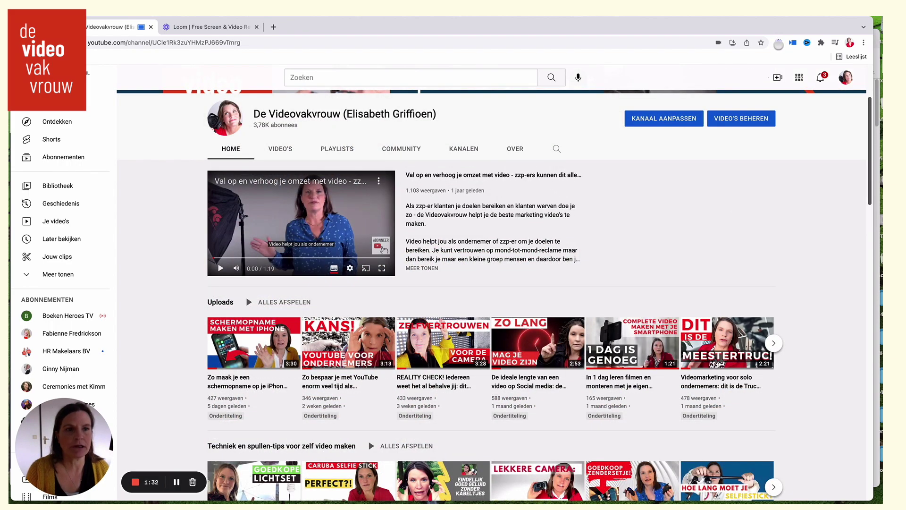
click(779, 42)
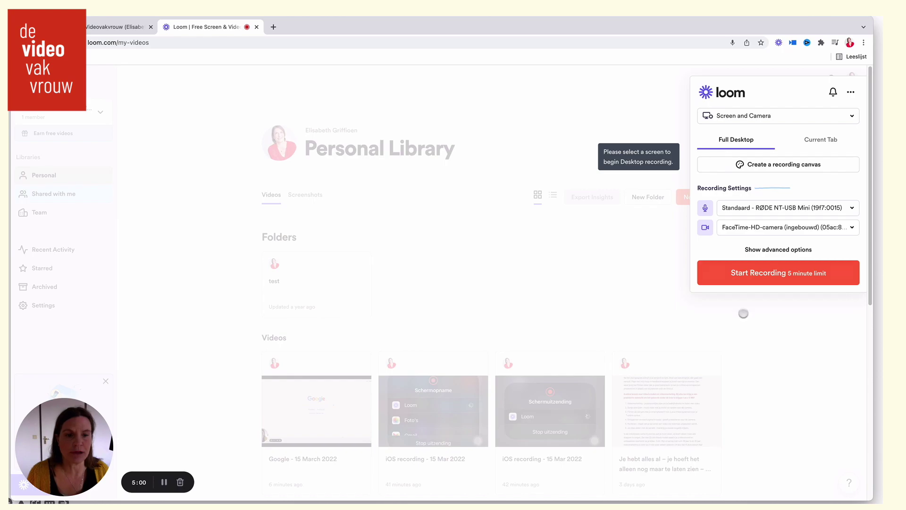
- Start a new recording sharing the PowerPoint slideshow window from the Venster tab
click(739, 272)
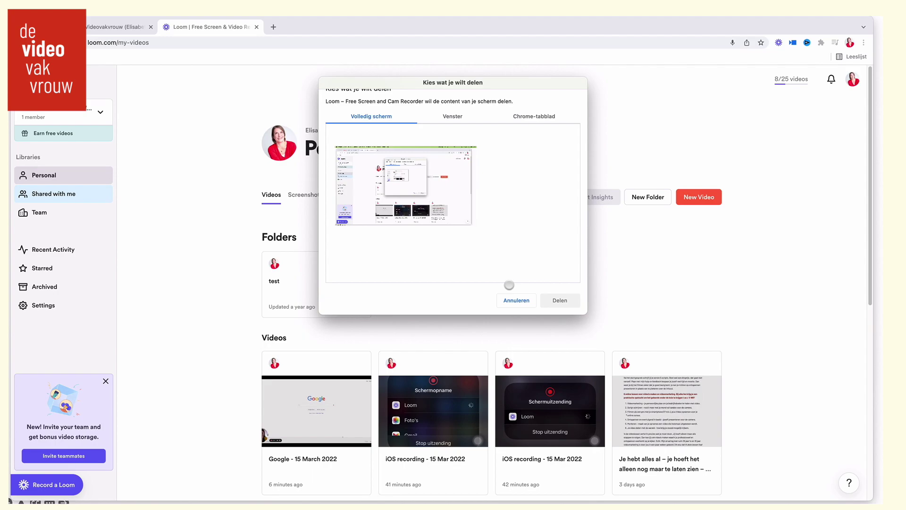
click(451, 114)
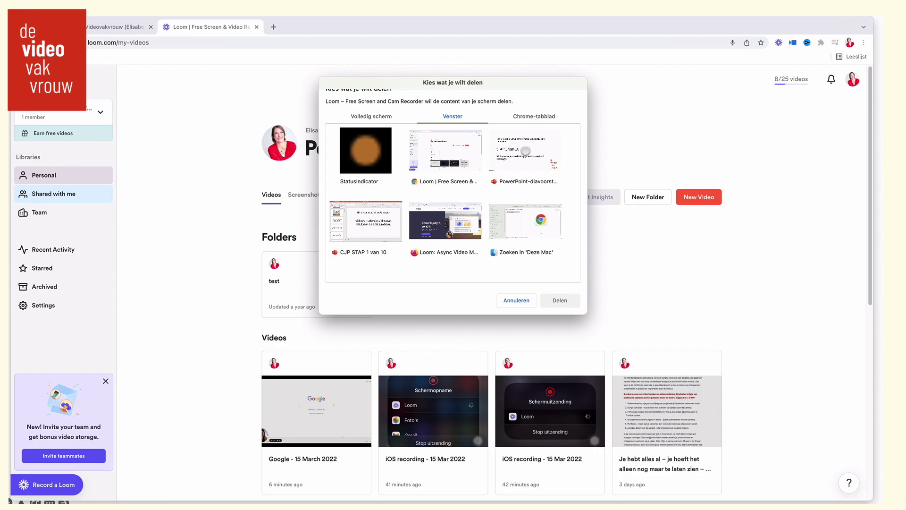
click(518, 150)
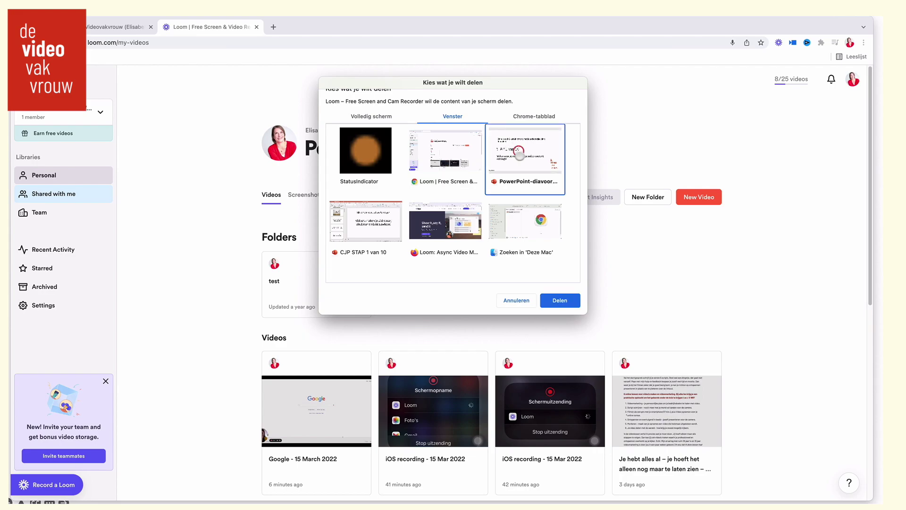
click(559, 300)
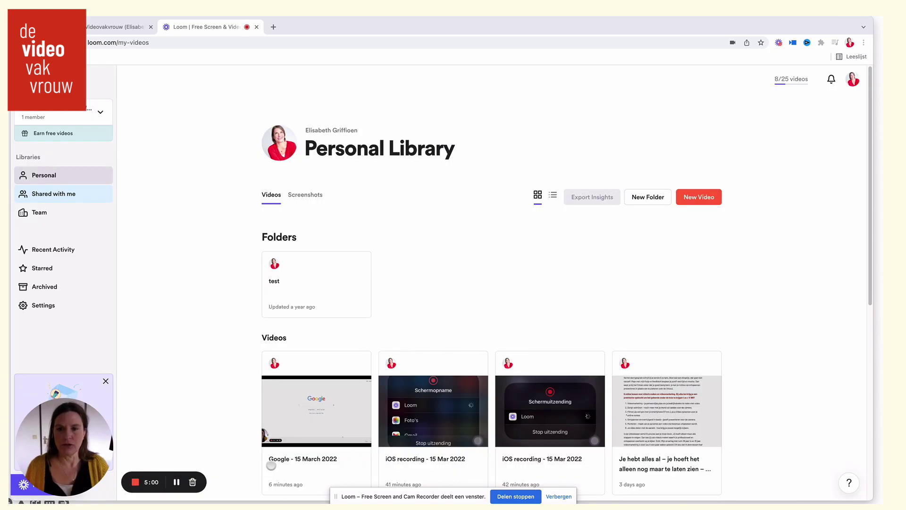
mouse_move(347, 492)
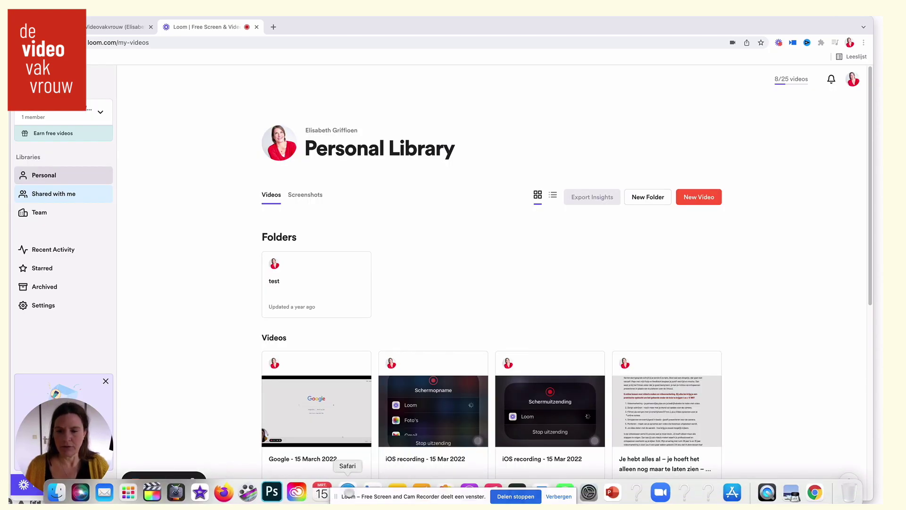
- Advance the PowerPoint slideshow through four slides, then pause the finished video on its Loom page
click(609, 491)
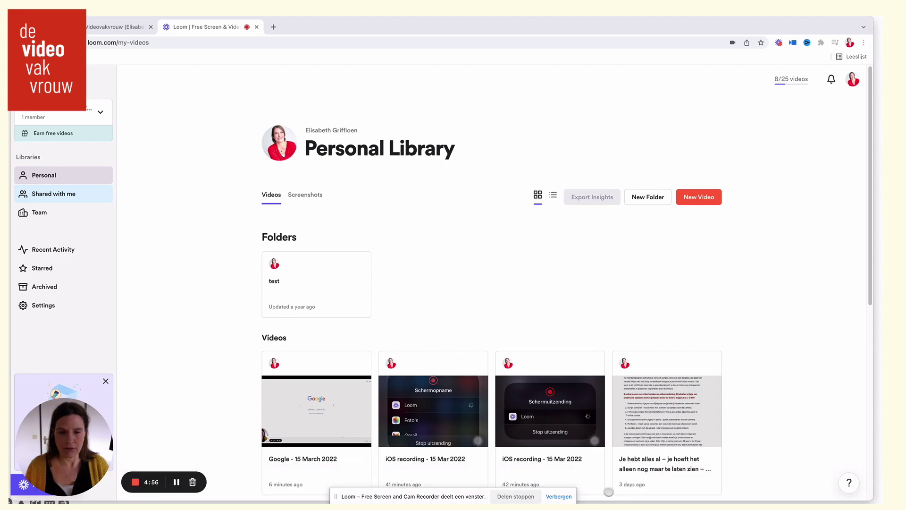
click(115, 453)
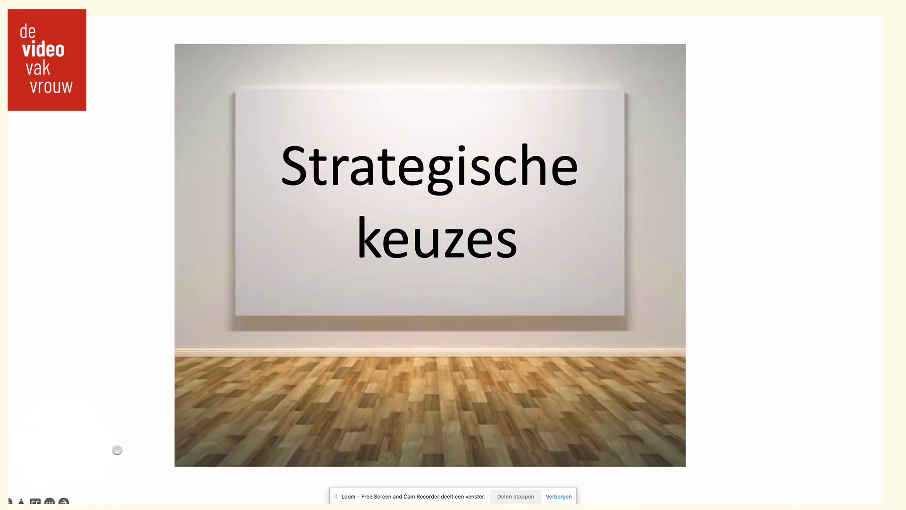
click(118, 448)
click(119, 445)
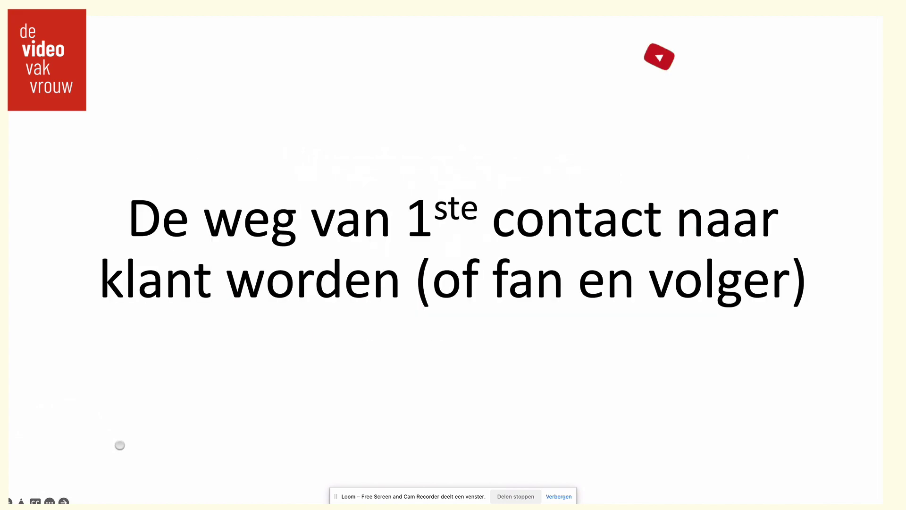
click(122, 435)
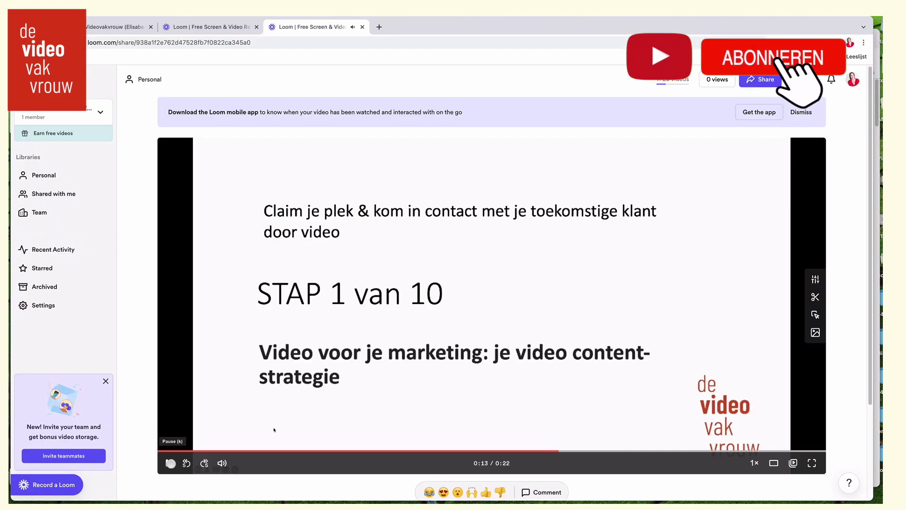
click(234, 190)
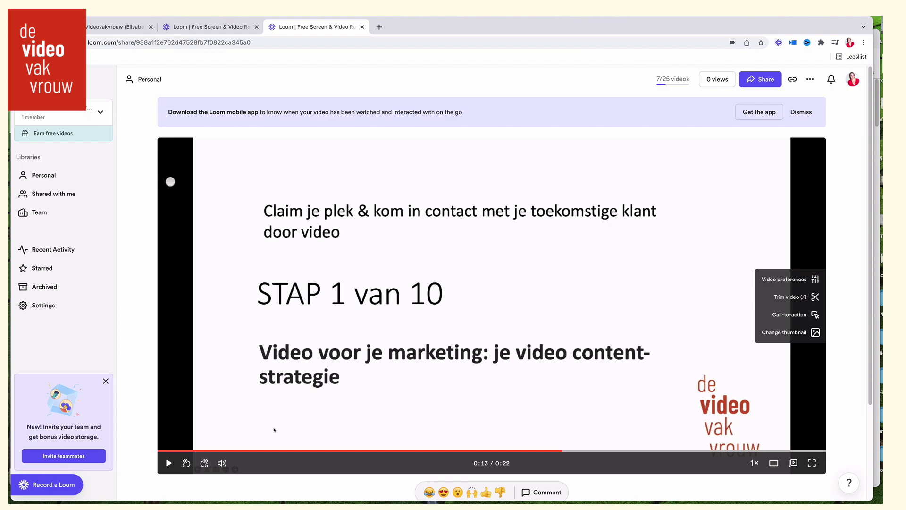
- Close the YouTube channel tab
click(208, 27)
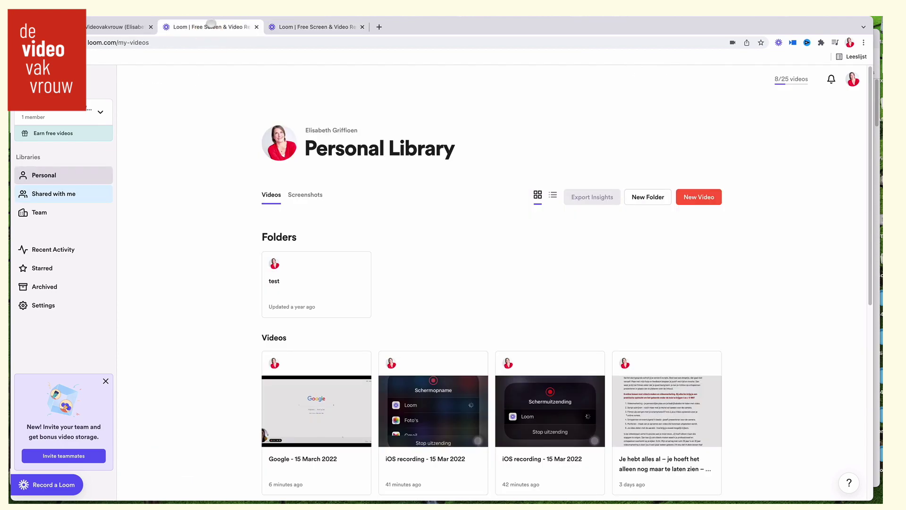
click(124, 27)
click(151, 27)
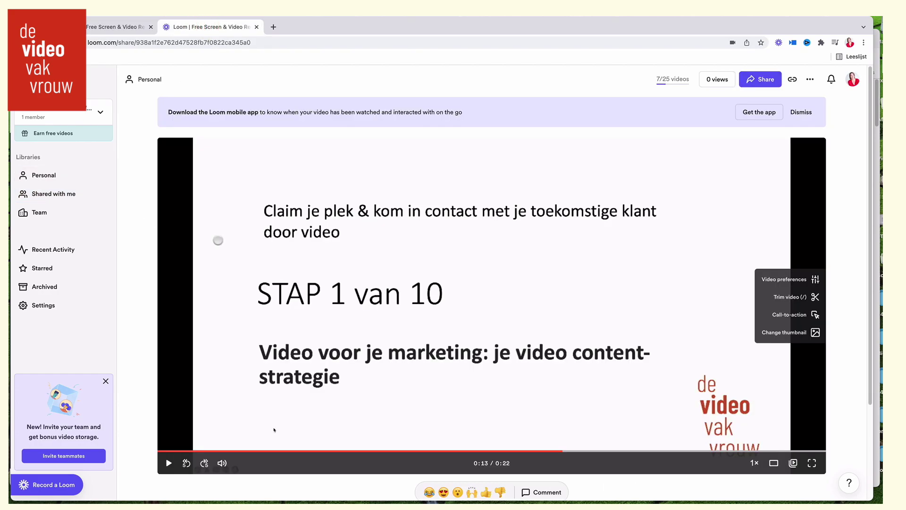
- Select the video's whole title and begin typing the new title 'powerpoint'
scroll(491, 283, down, 3)
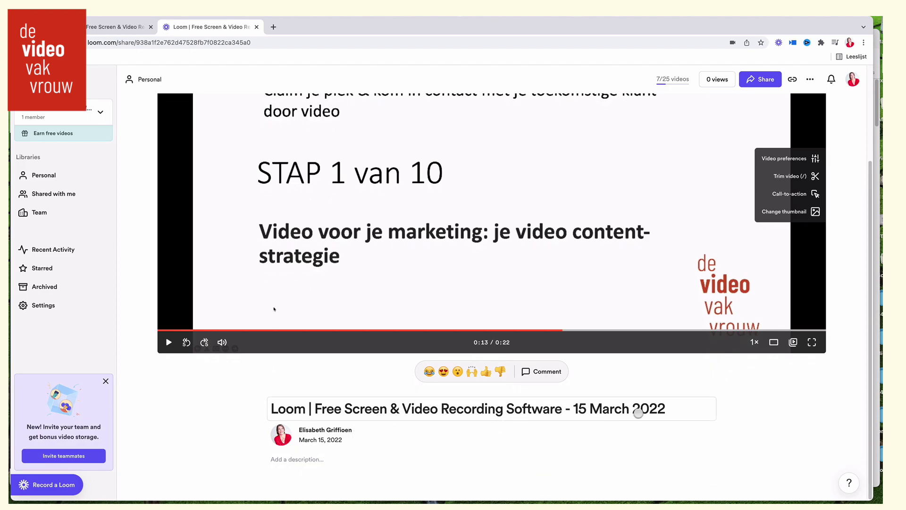
click(529, 408)
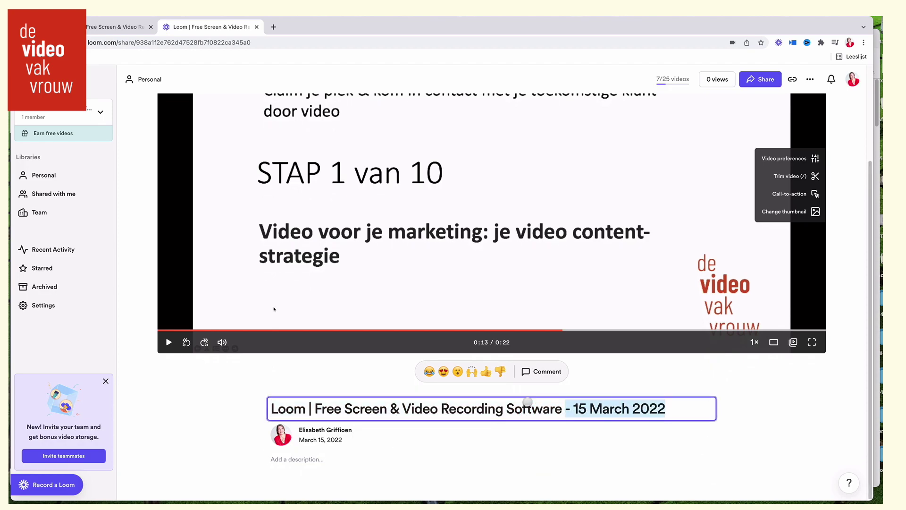
drag(665, 408, 253, 407)
text(powerpoint)
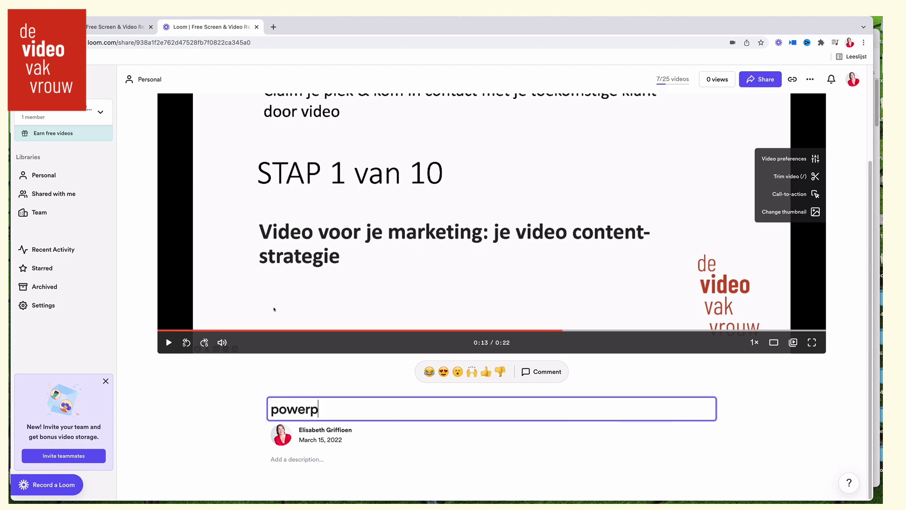
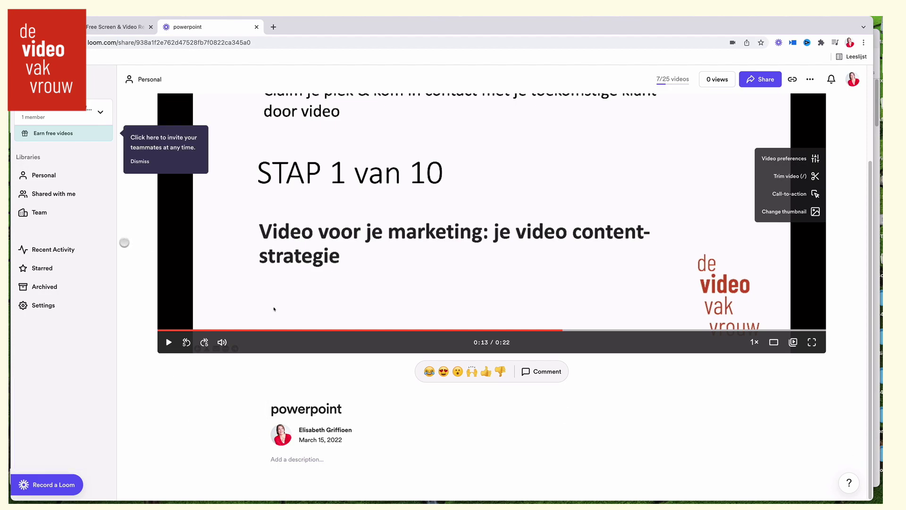
- Return to the Personal Library and scroll through its Videos list
click(42, 175)
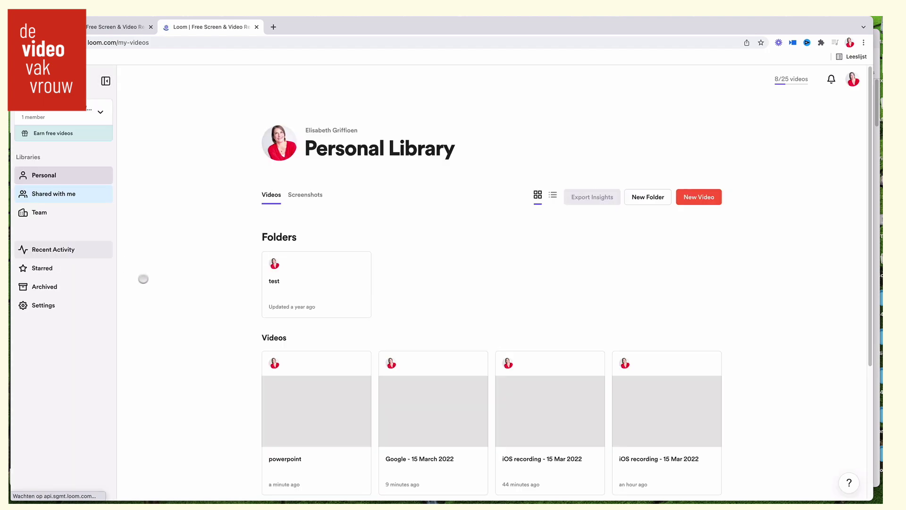
scroll(860, 258, down, 3)
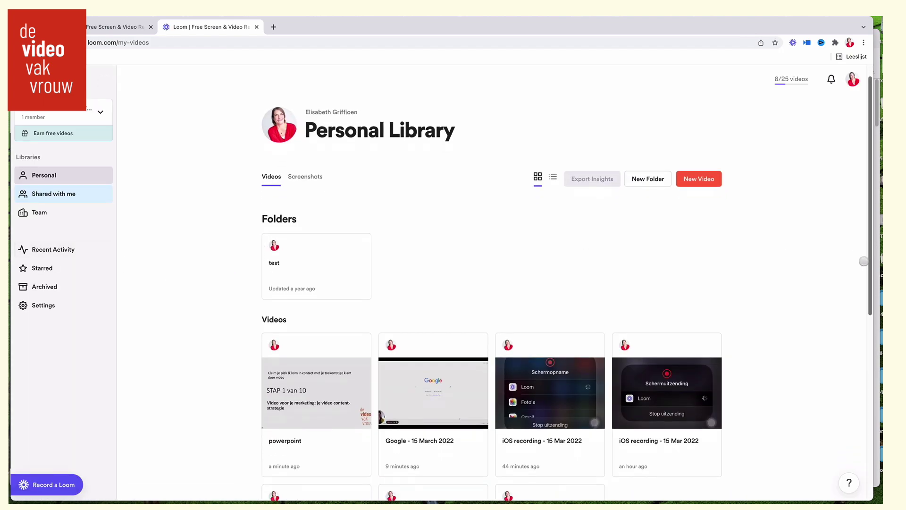
scroll(859, 301, up, 2)
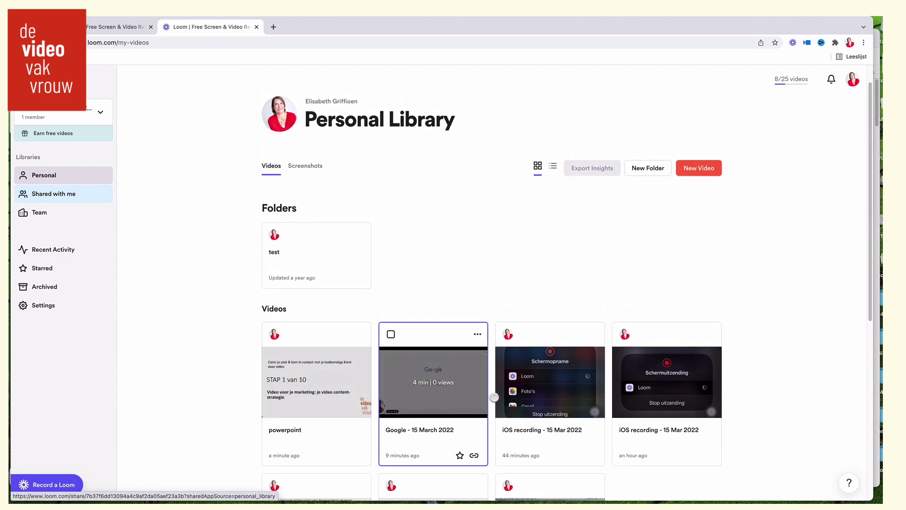
scroll(860, 402, down, 5)
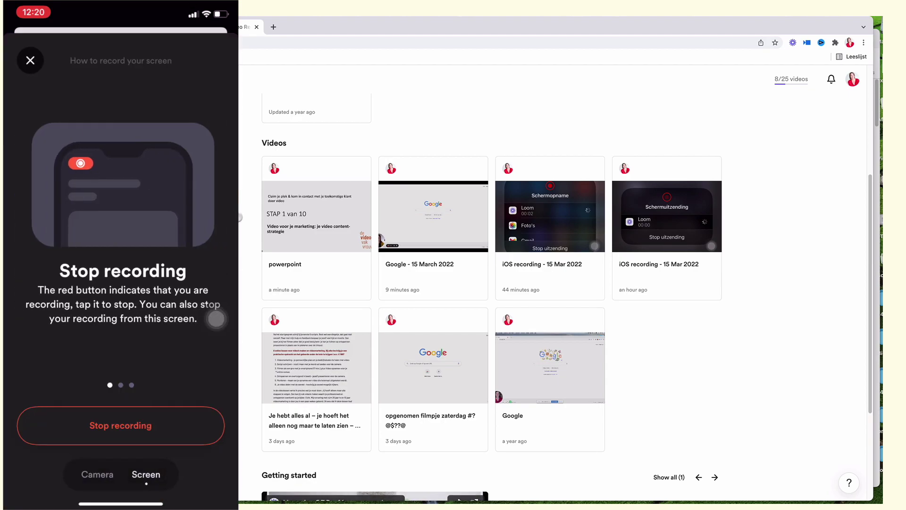
- Swipe away the Loom recording guide on the iPhone to reach the home screen
drag(867, 236, 868, 231)
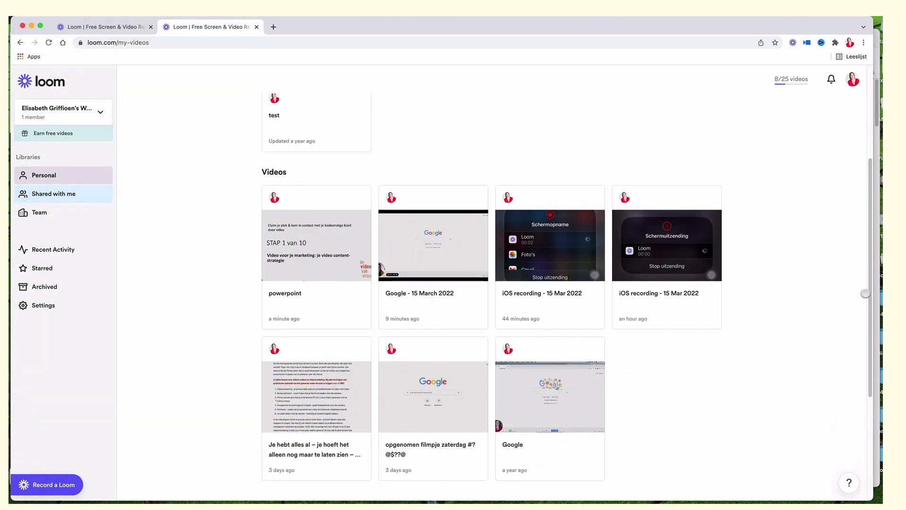
drag(864, 293, 869, 270)
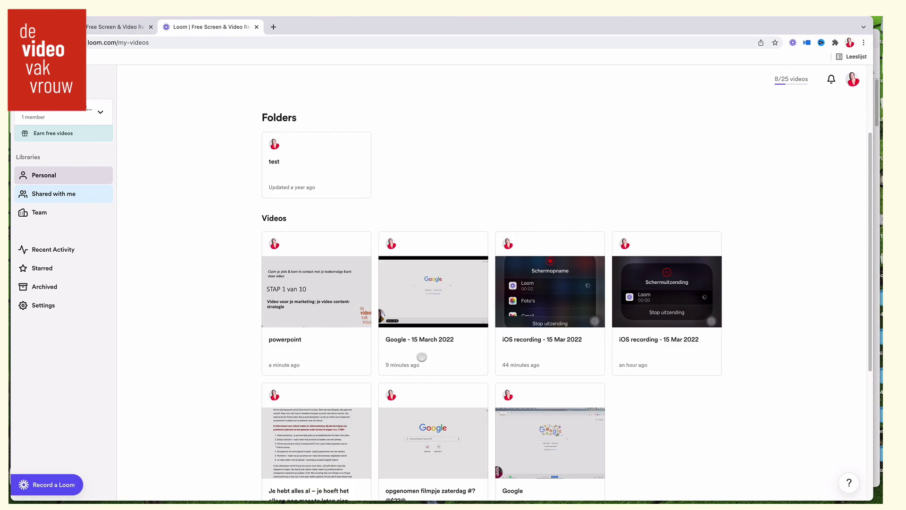
- Open the 'Google - 15 March 2022' video, check its Video preferences, and start Trim video
click(423, 338)
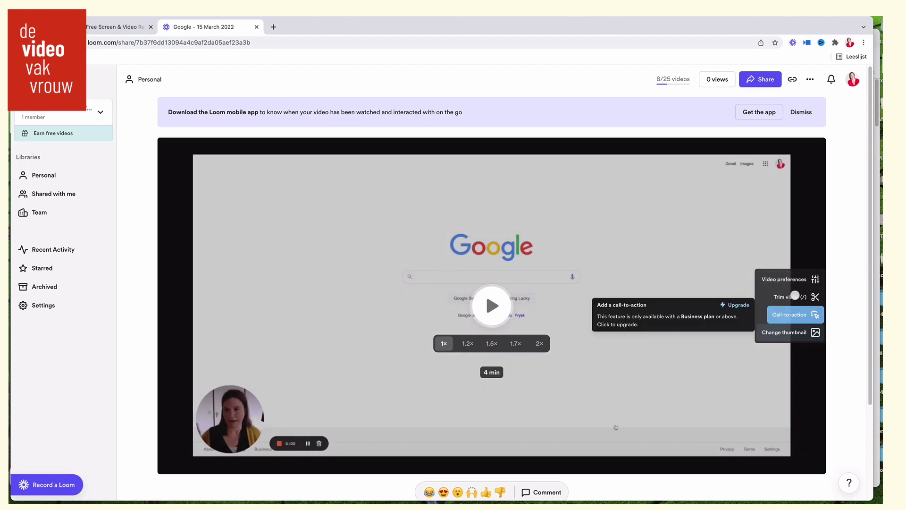
click(791, 279)
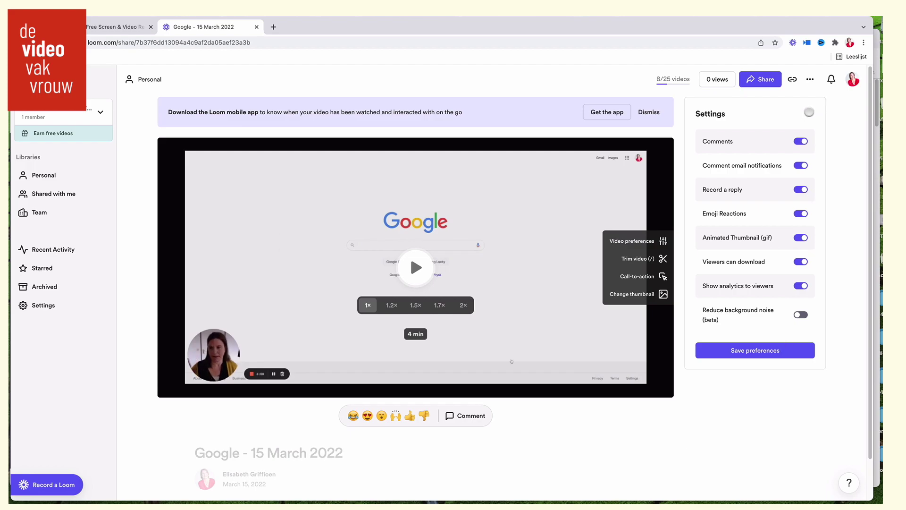
click(810, 111)
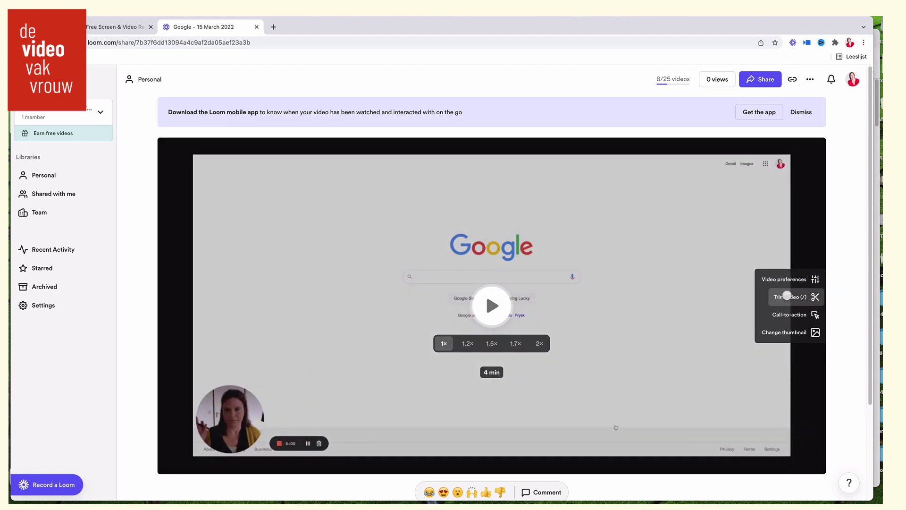
click(787, 296)
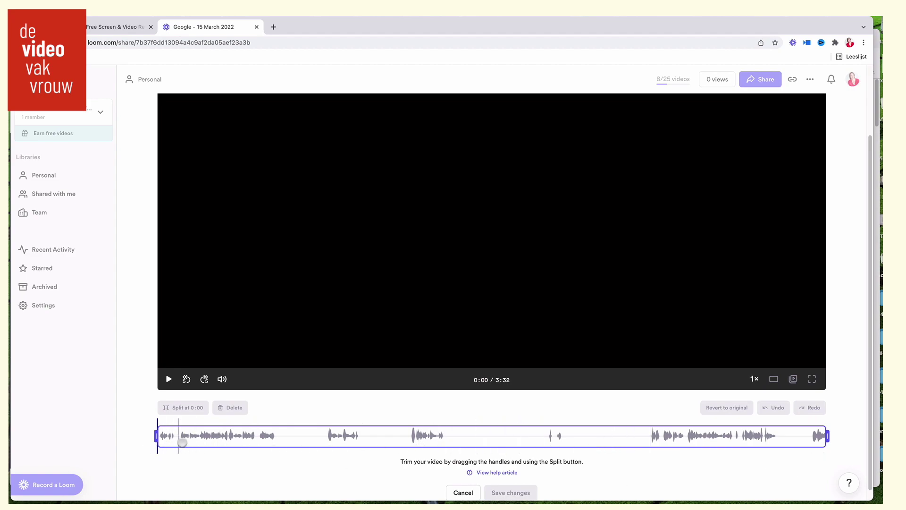
drag(153, 437, 177, 442)
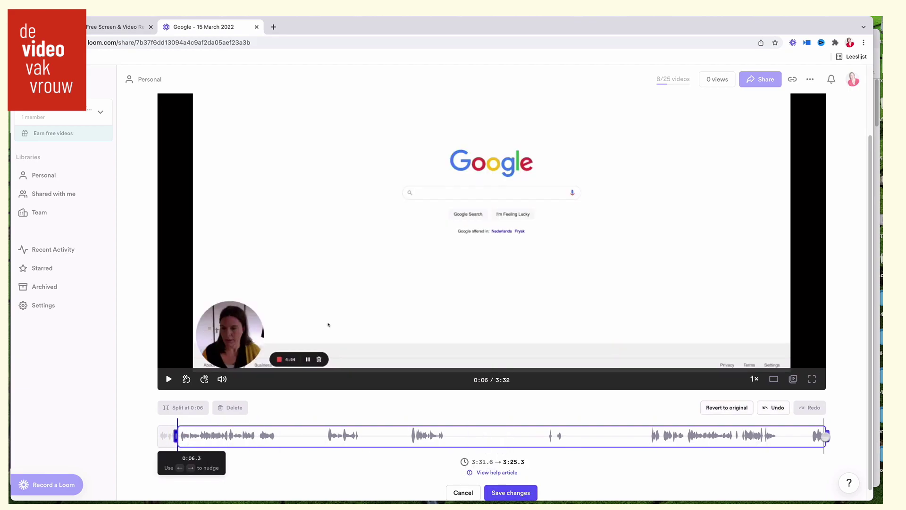
drag(787, 433, 813, 434)
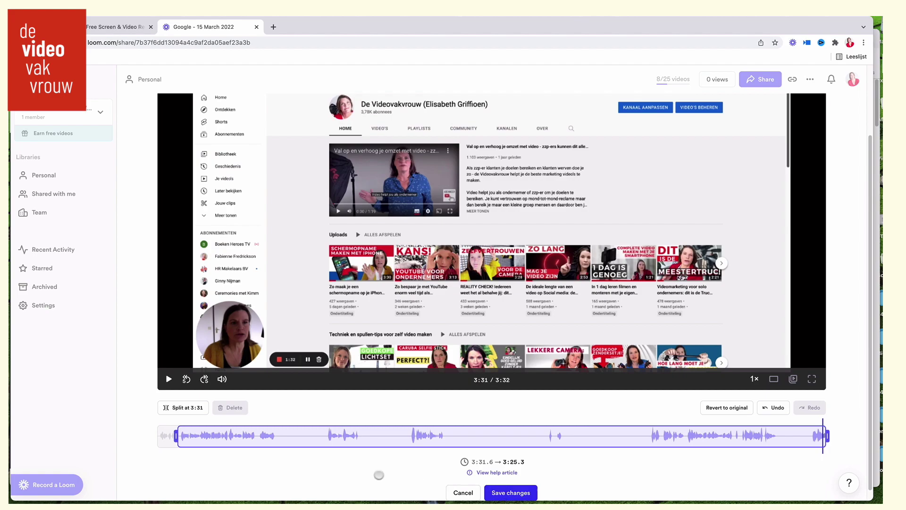
drag(175, 435, 157, 435)
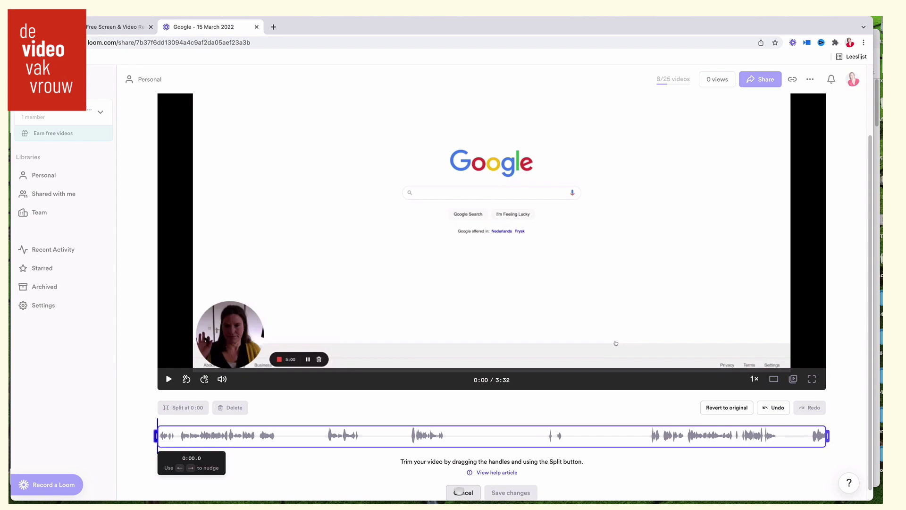
- Cancel the trim, try Call-to-action and Change thumbnail, then return to the video page
click(460, 492)
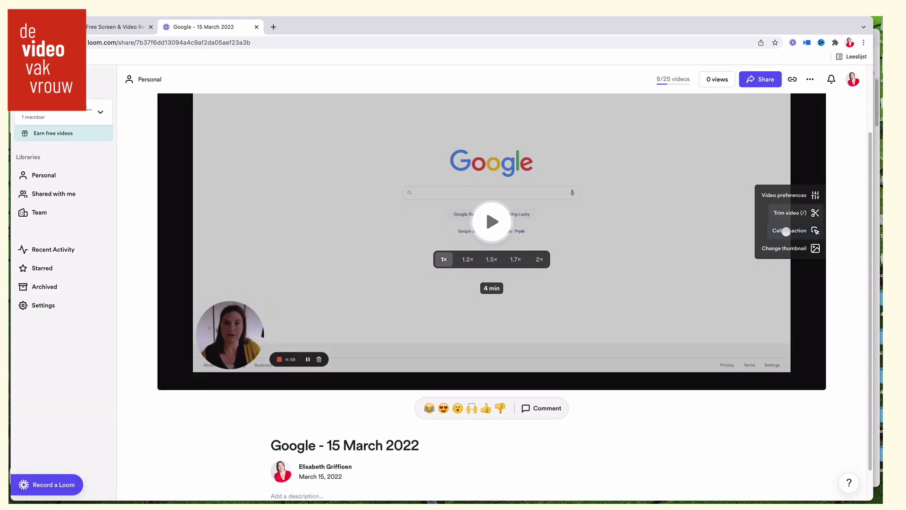
click(801, 231)
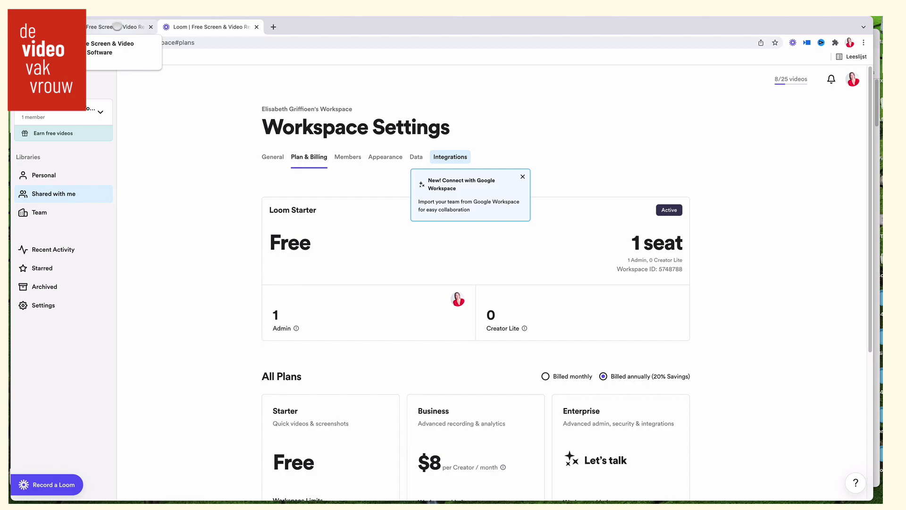
click(116, 26)
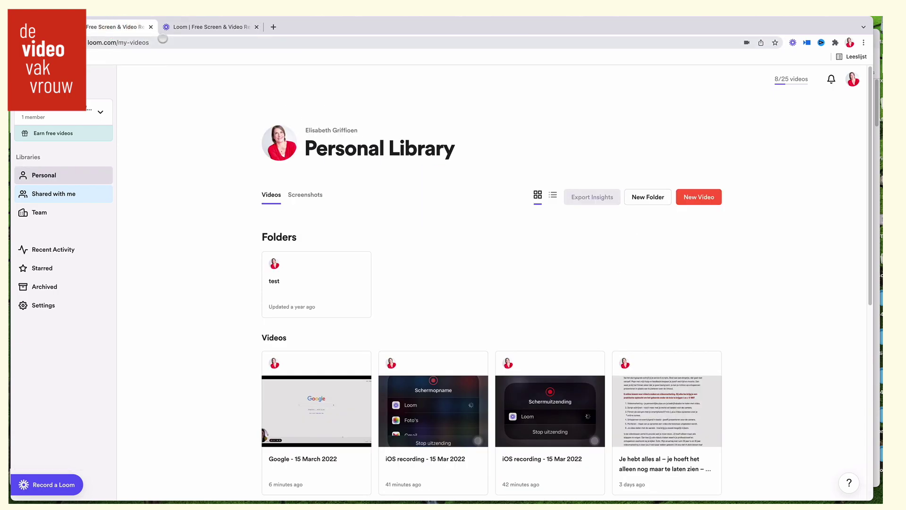
click(319, 363)
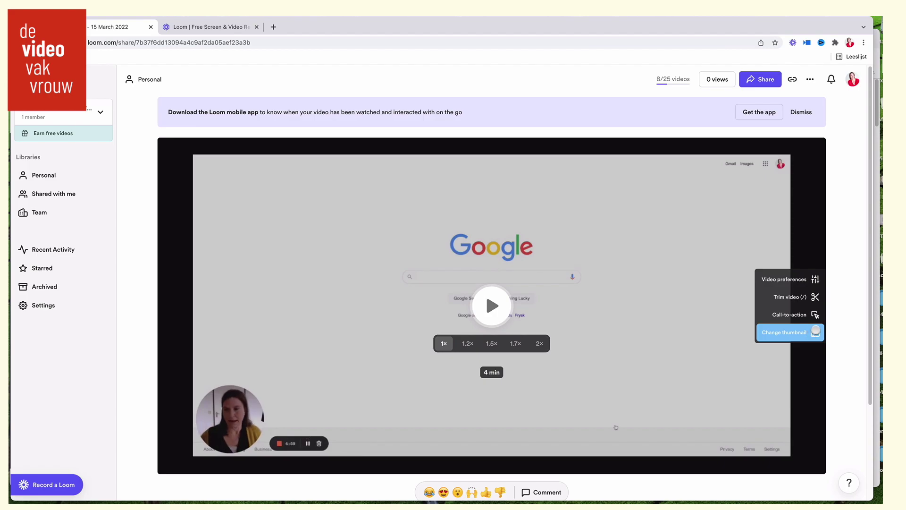
click(819, 336)
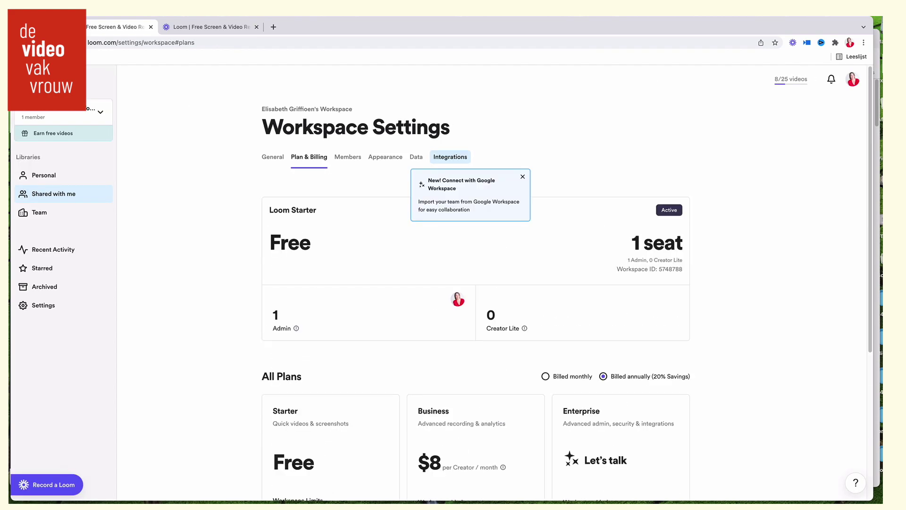
key(alt+Left)
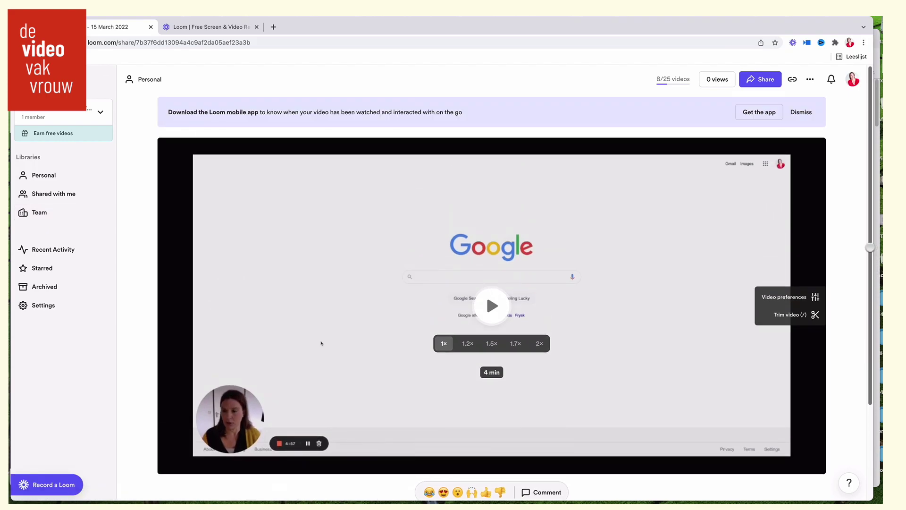
scroll(321, 343, down, 3)
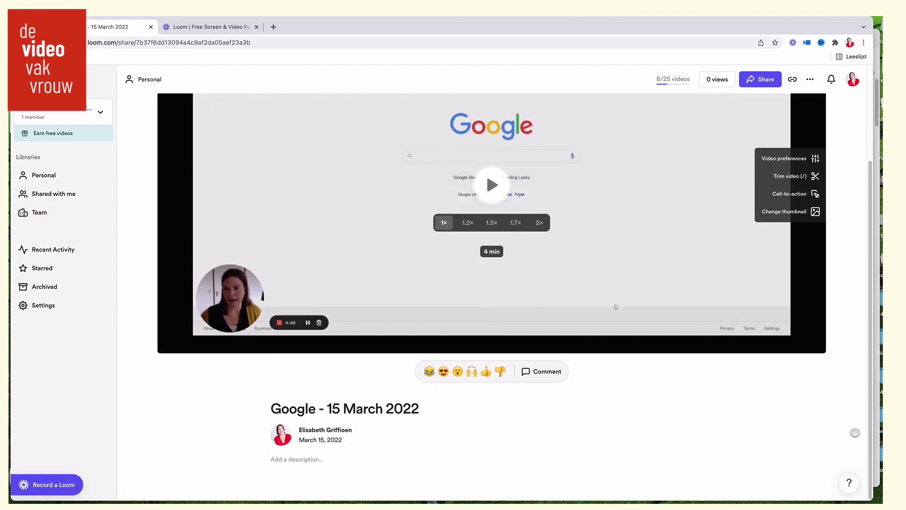
- Open Share for the video, look through the Social and Embed options, and copy the link
scroll(855, 432, up, 3)
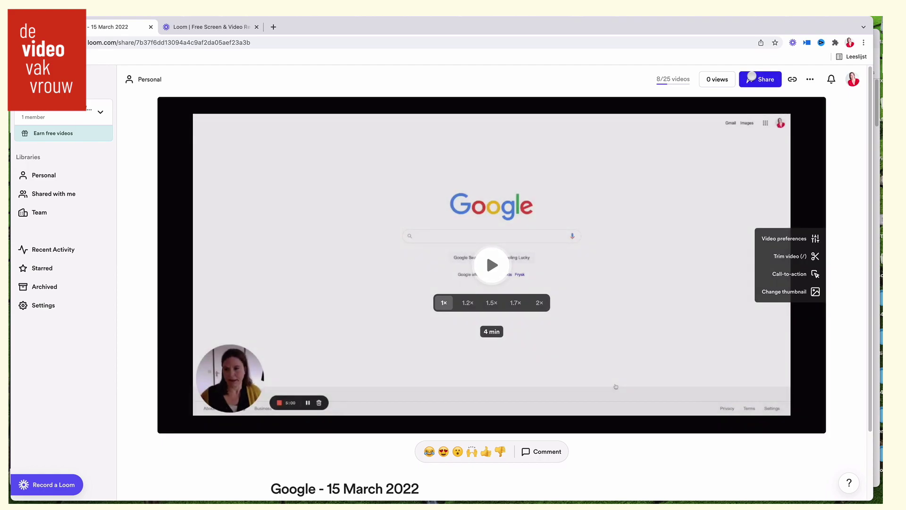
click(755, 79)
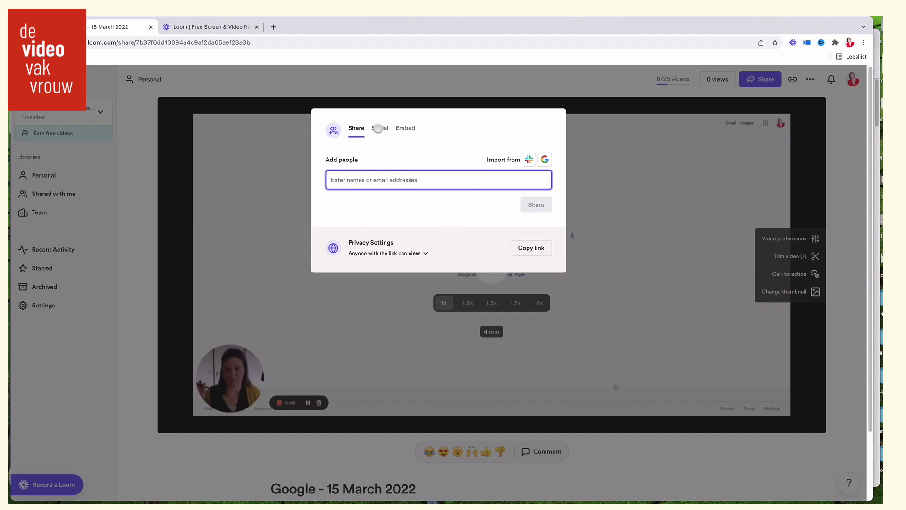
click(378, 128)
click(404, 129)
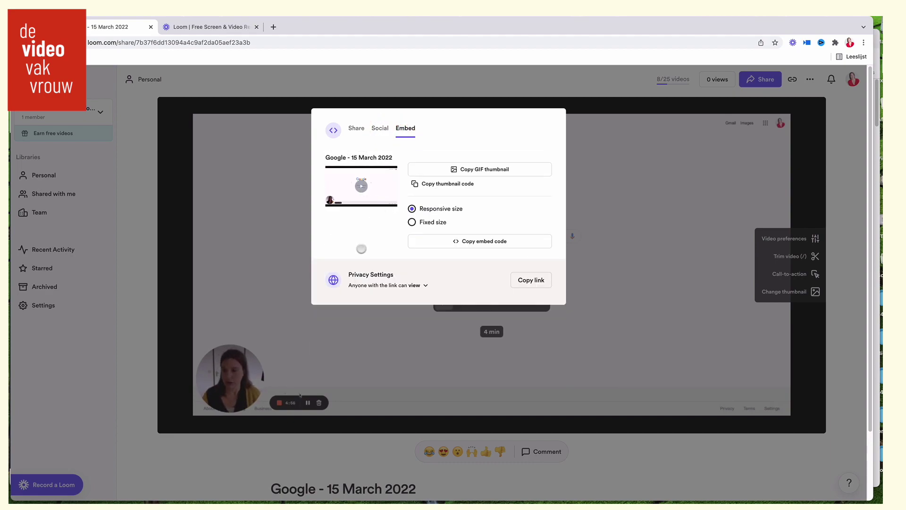
click(355, 130)
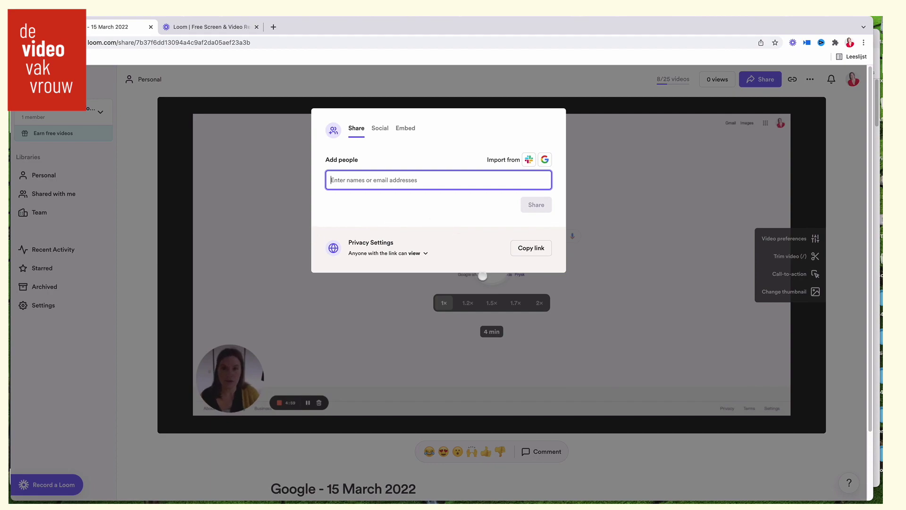
click(527, 247)
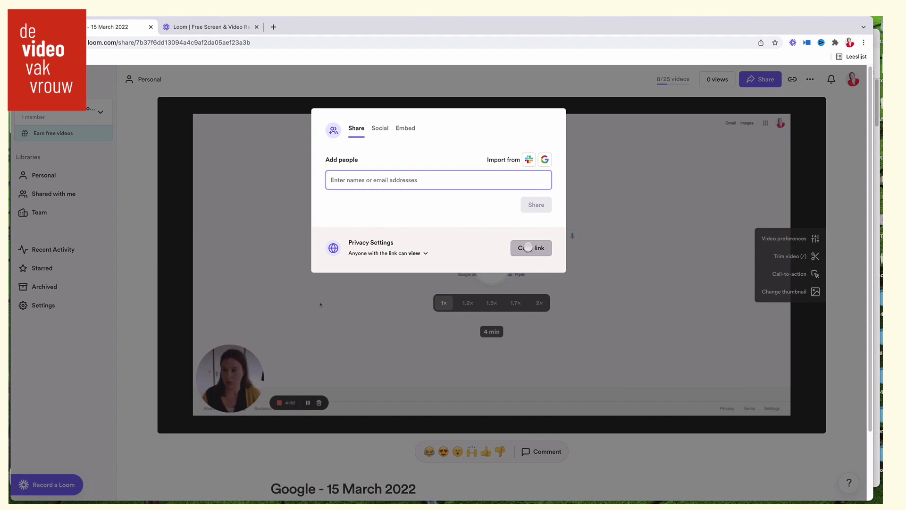